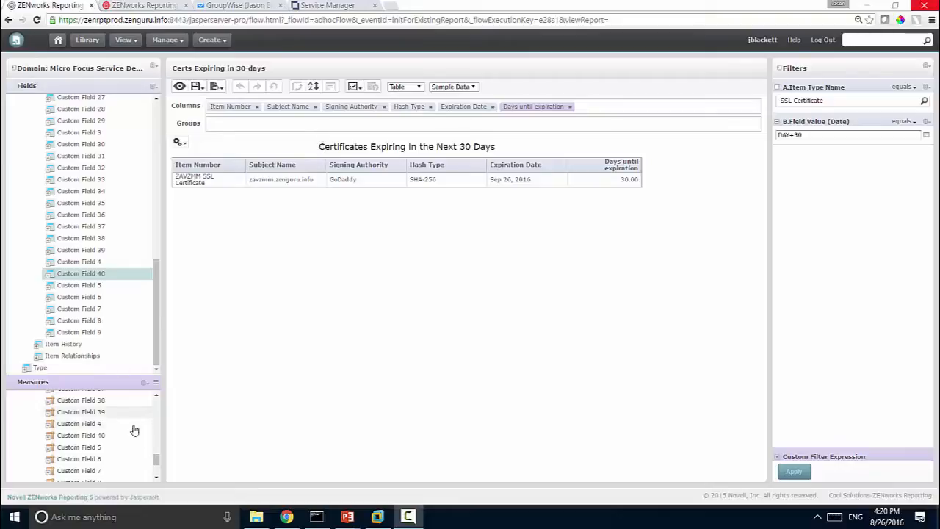
- Inspect the Days until expiration measure formula and the date filter's comparison options without changing them
left_click_drag(157, 461, 159, 477)
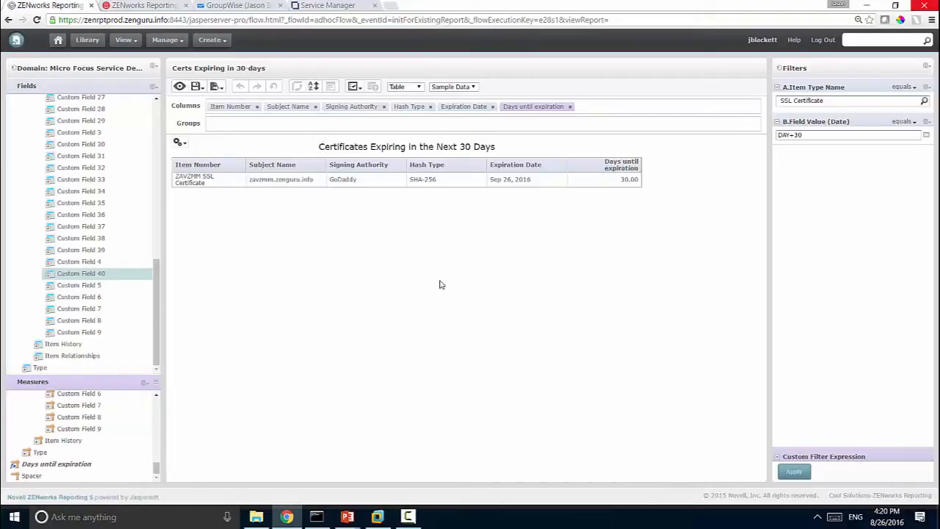
left_click(606, 167)
right_click(85, 467)
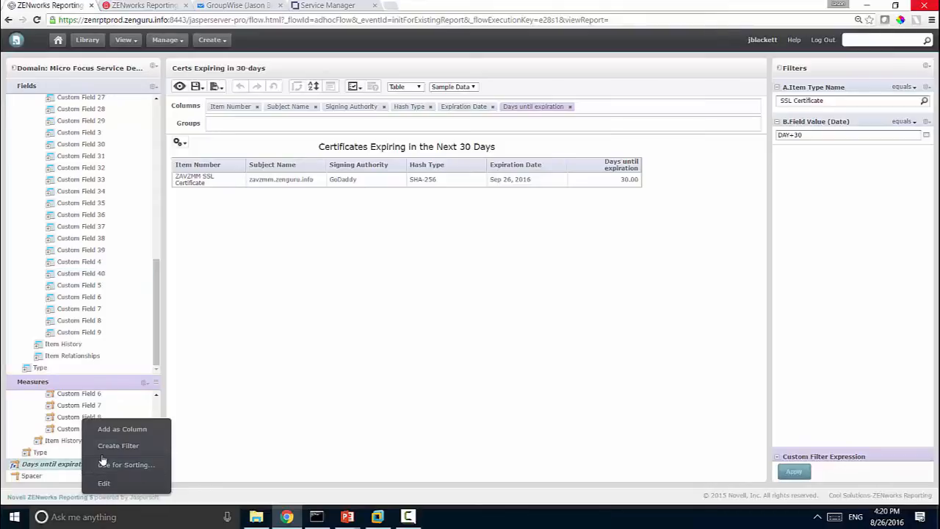
left_click(103, 482)
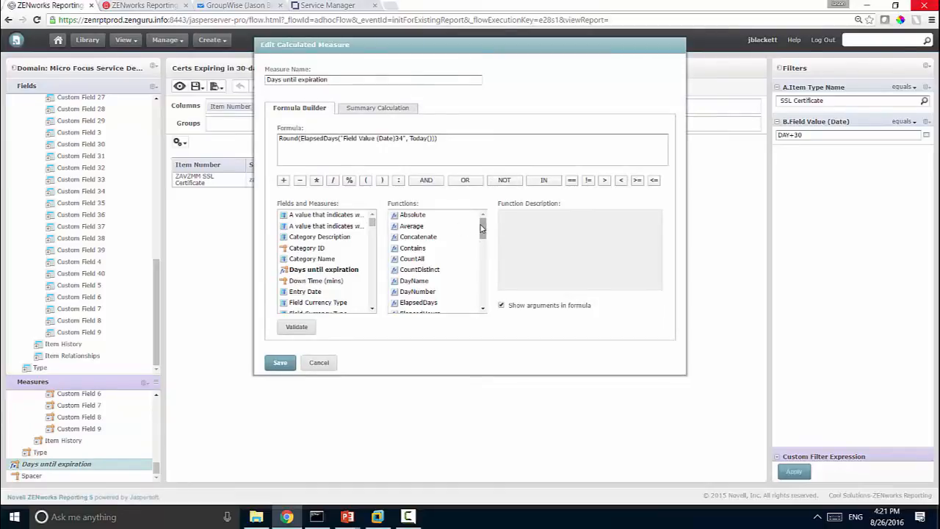
left_click_drag(482, 228, 482, 246)
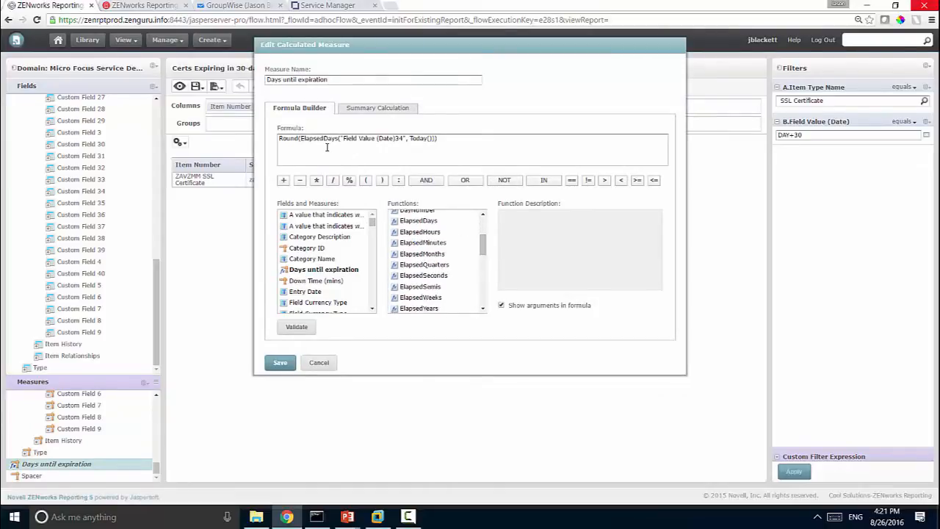
left_click_drag(300, 139, 402, 143)
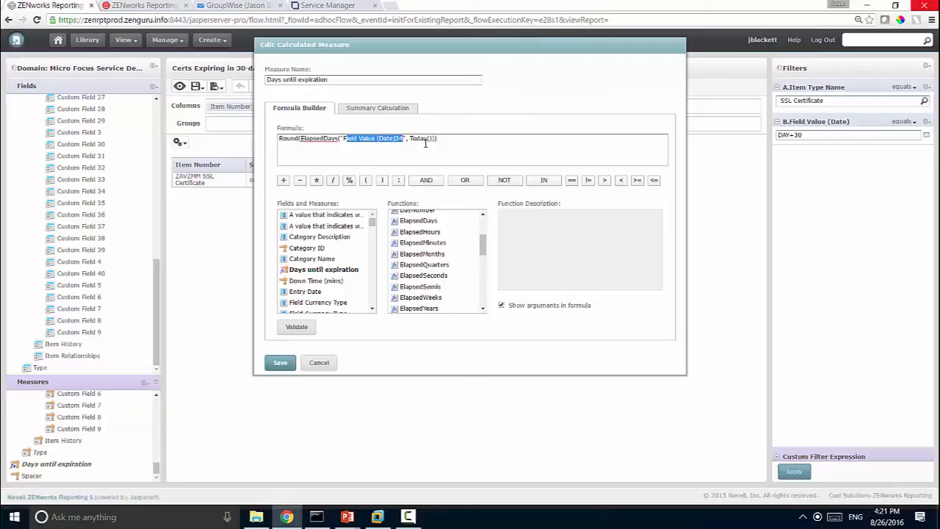
left_click_drag(409, 138, 438, 138)
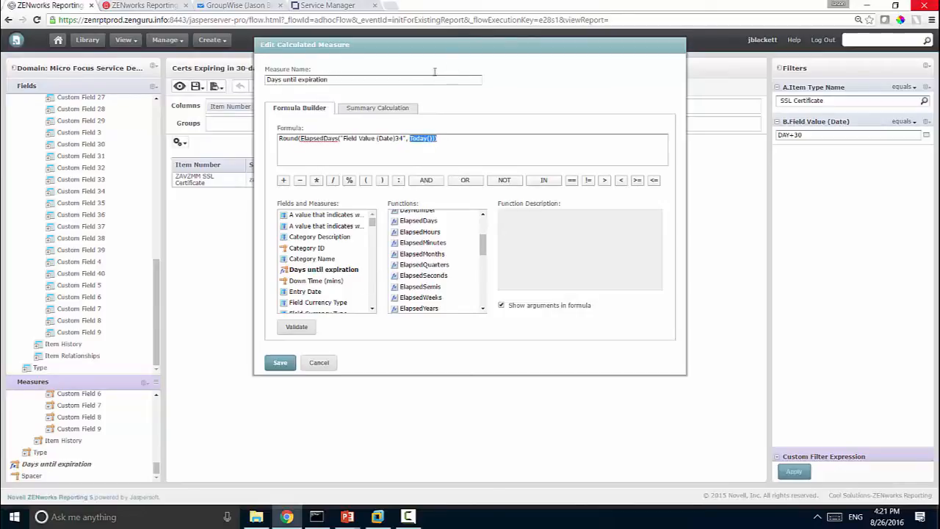
left_click(323, 364)
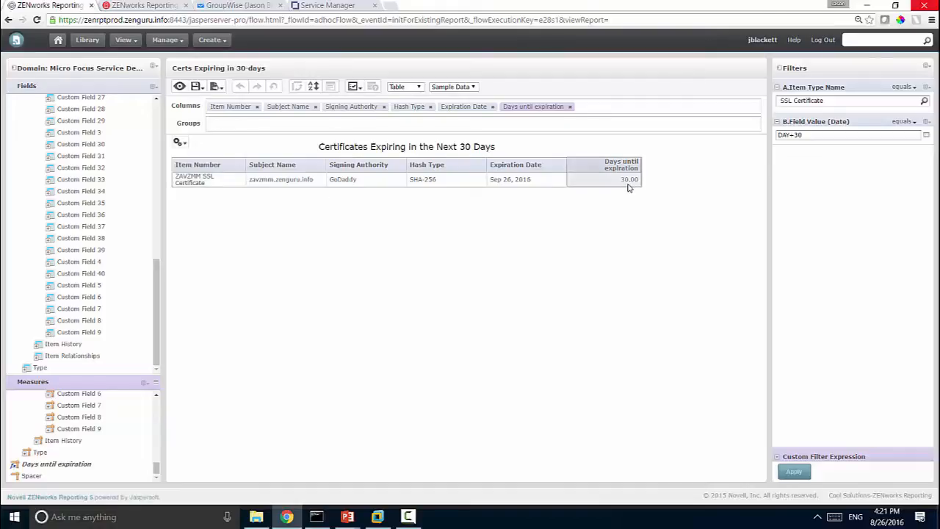
left_click(907, 129)
- From the Library, open scheduling for the Certs Expiring in 30-days Report
left_click(199, 89)
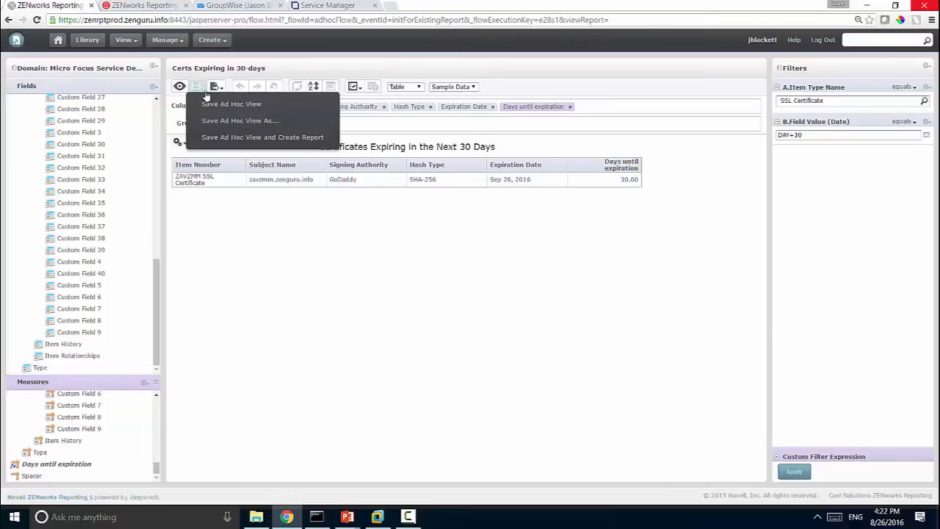
left_click(85, 40)
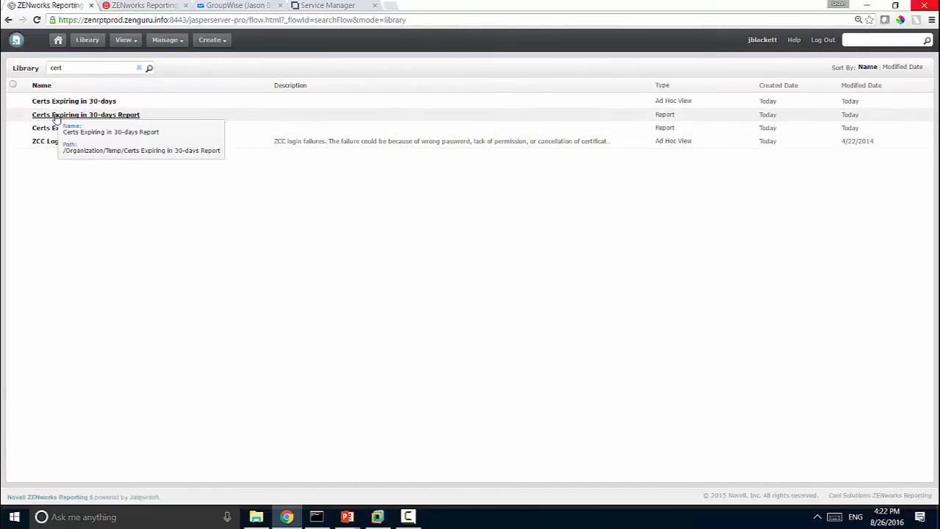
right_click(56, 118)
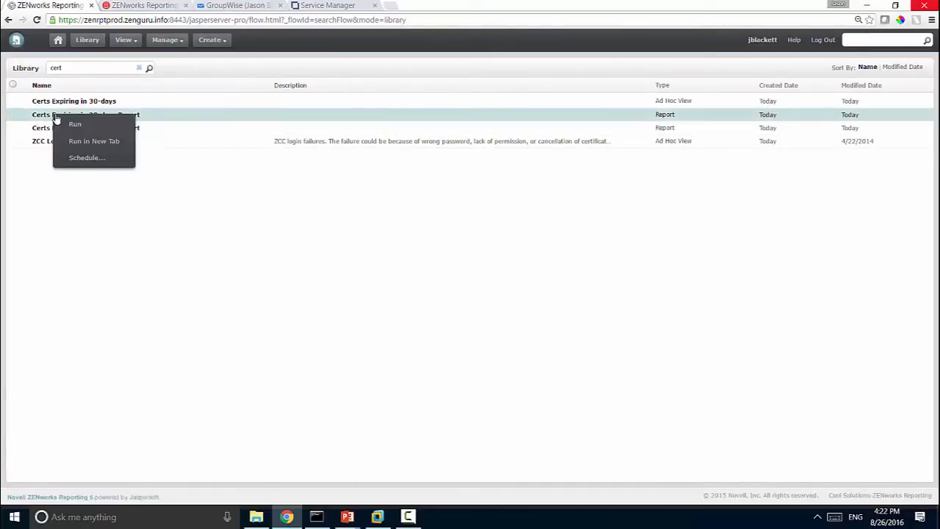
left_click(82, 160)
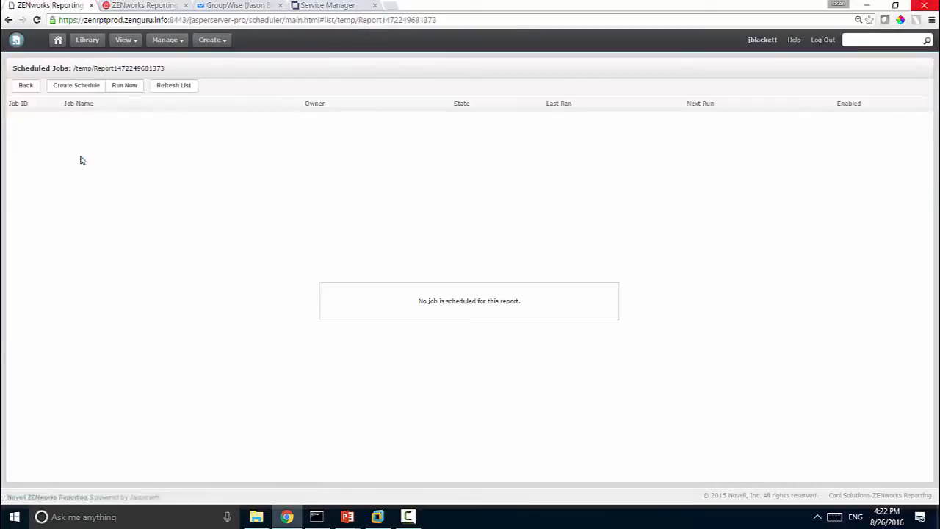
- Create a new schedule with Simple recurrence repeating every 1 day
left_click(69, 87)
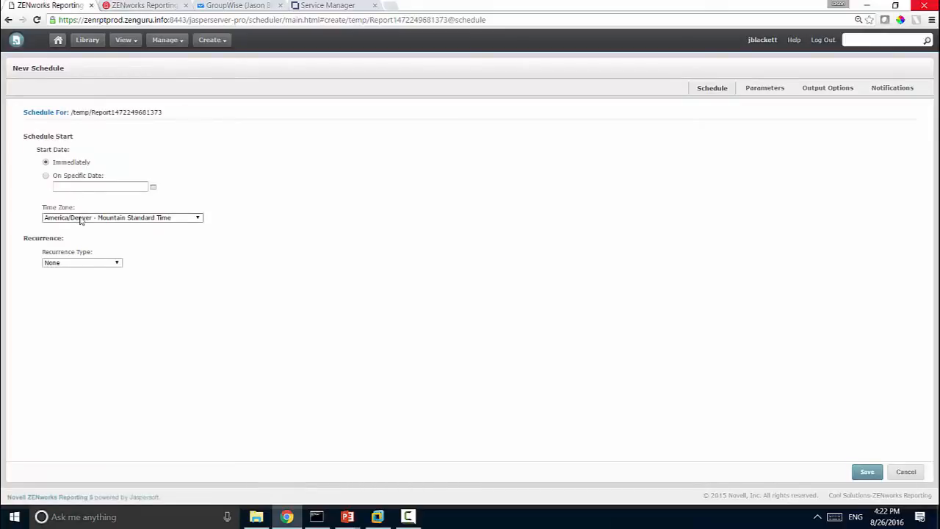
left_click(89, 266)
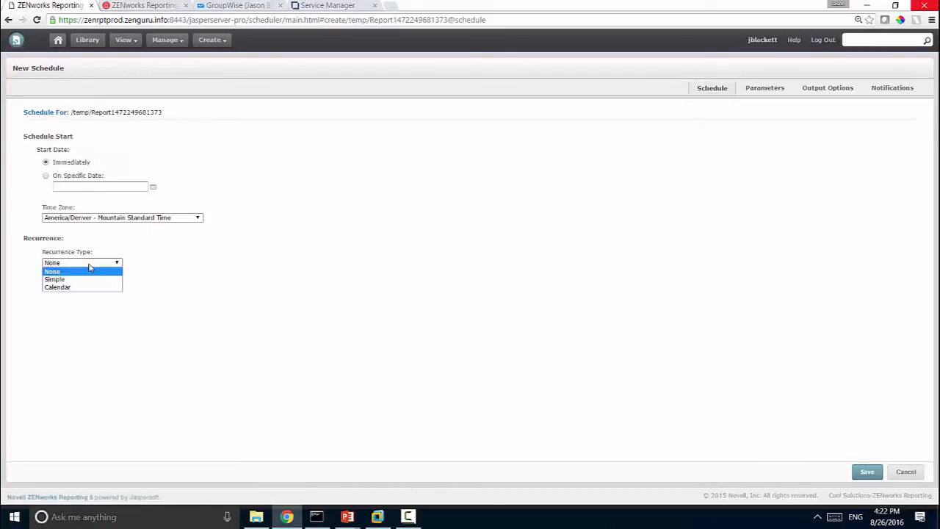
left_click(96, 277)
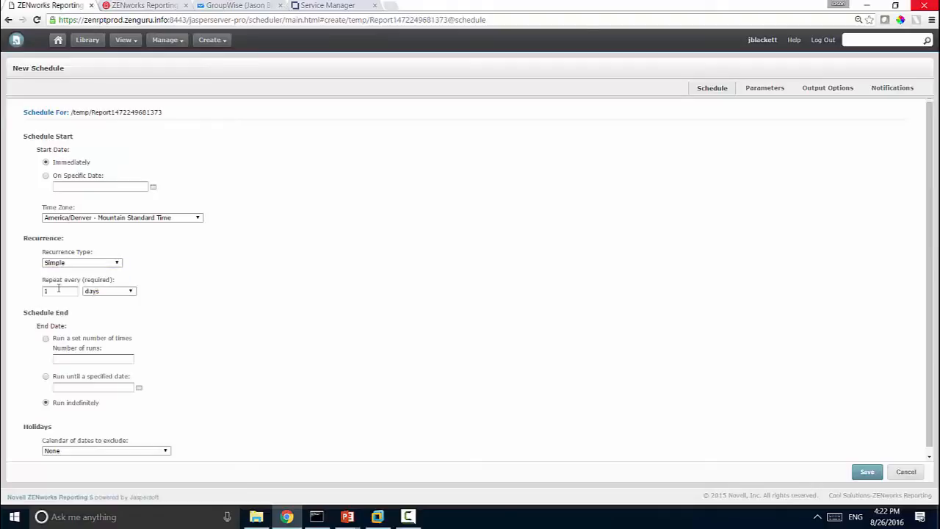
left_click(63, 292)
left_click_drag(934, 317, 934, 383)
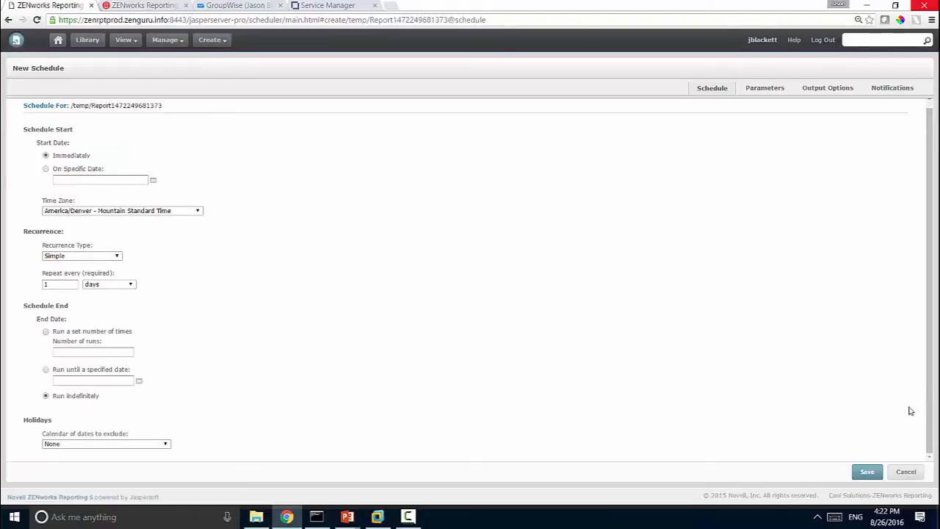
left_click(753, 98)
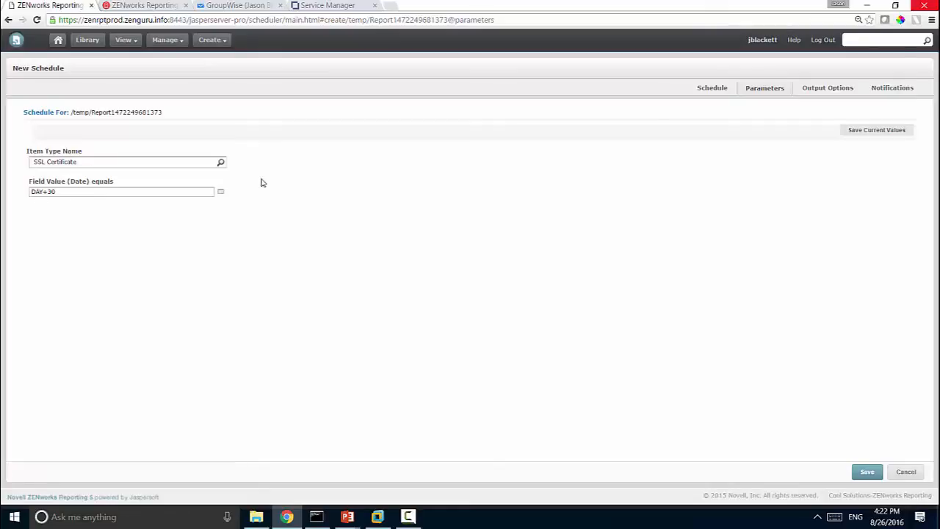
- Trim the trailing 0 from the DAY+30 date parameter and keep the default output locale
left_click(57, 191)
key("BackSpace")
left_click(837, 96)
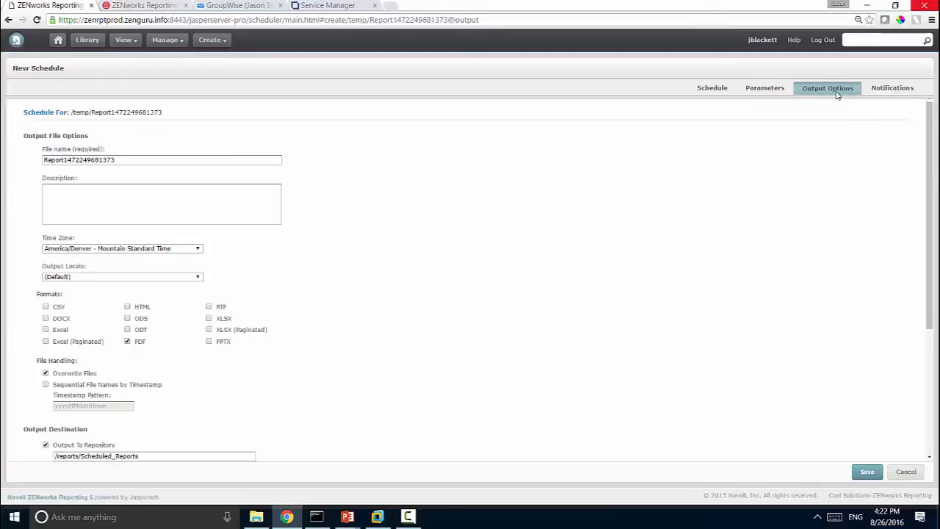
left_click_drag(930, 121, 930, 142)
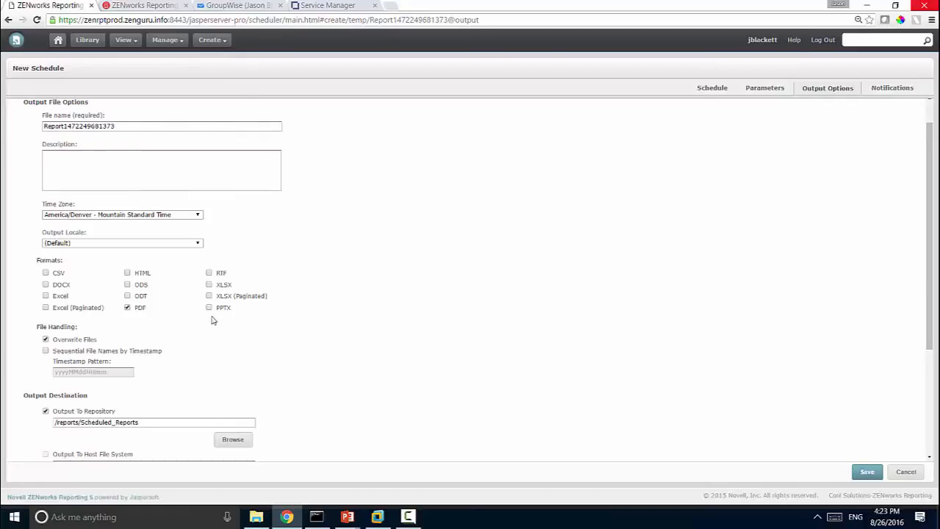
left_click(92, 243)
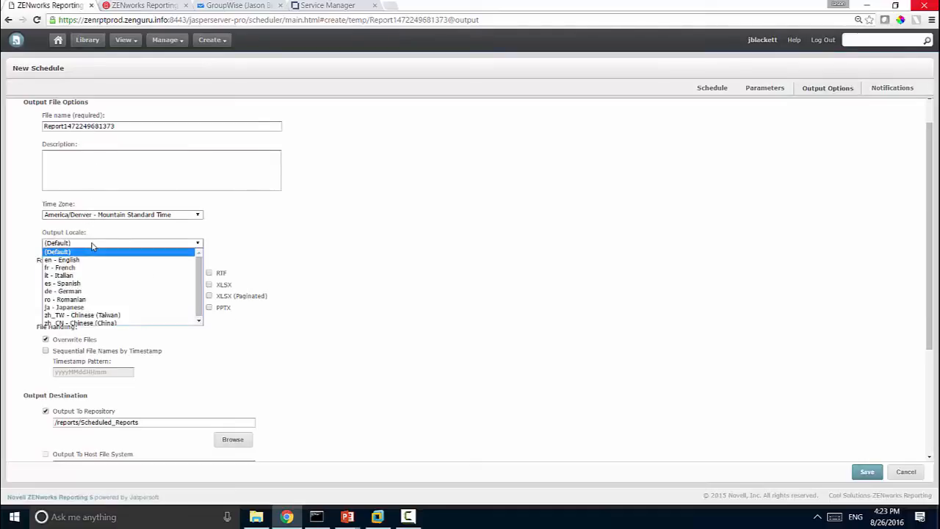
left_click(262, 257)
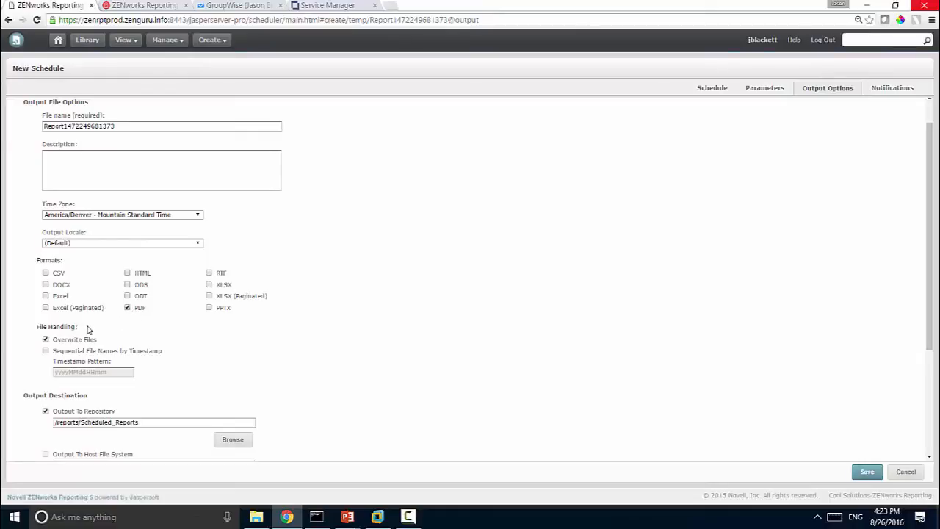
- Turn off file overwriting, repository output and FTP output, leaving PDF as the only format
left_click(45, 340)
left_click(46, 411)
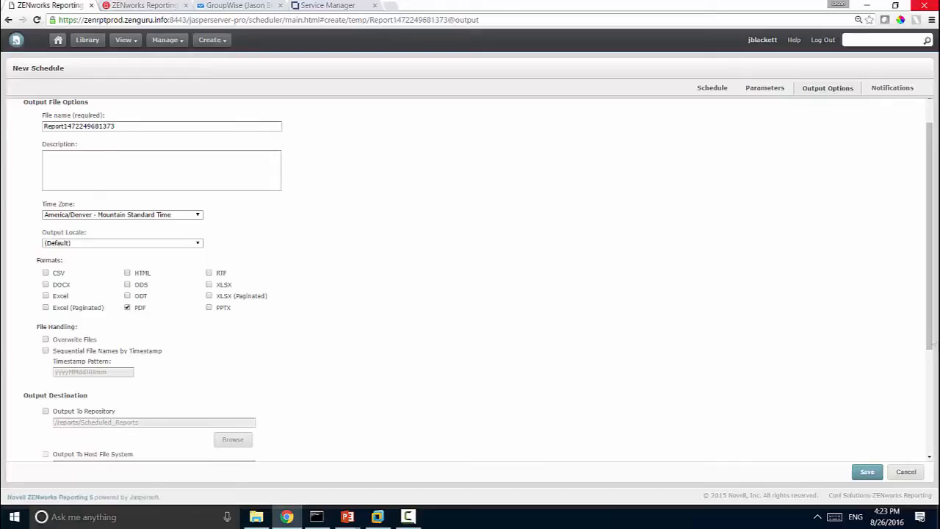
left_click_drag(929, 336, 933, 424)
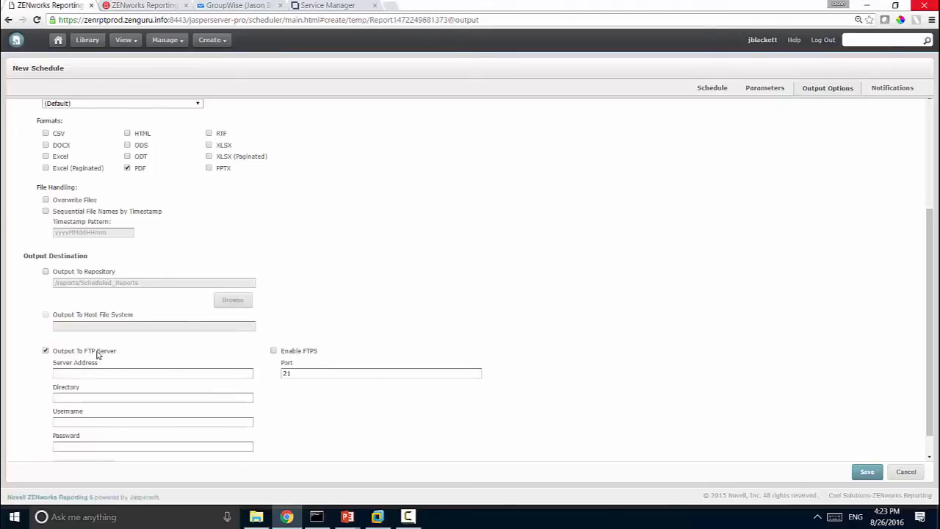
left_click(97, 355)
left_click_drag(931, 322, 929, 346)
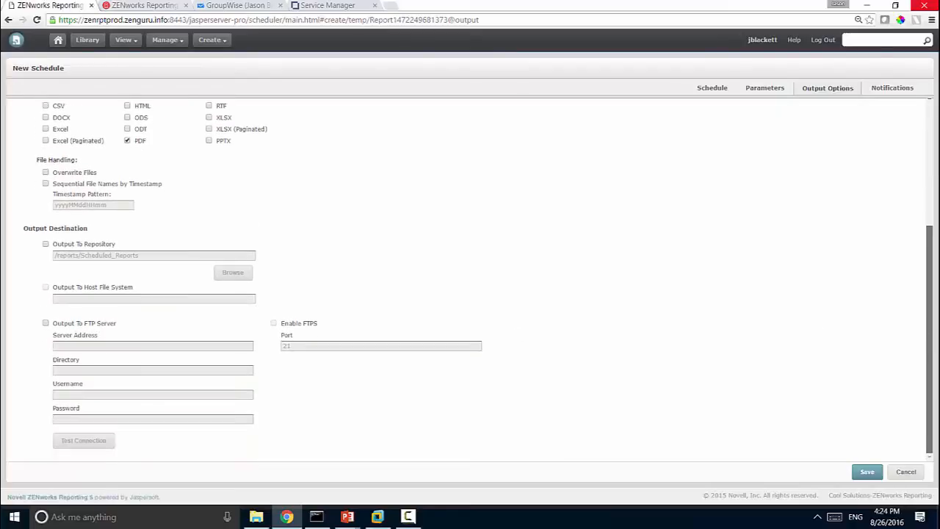
- Address the report notification email to the user's GroupWise e-mail address
left_click(886, 88)
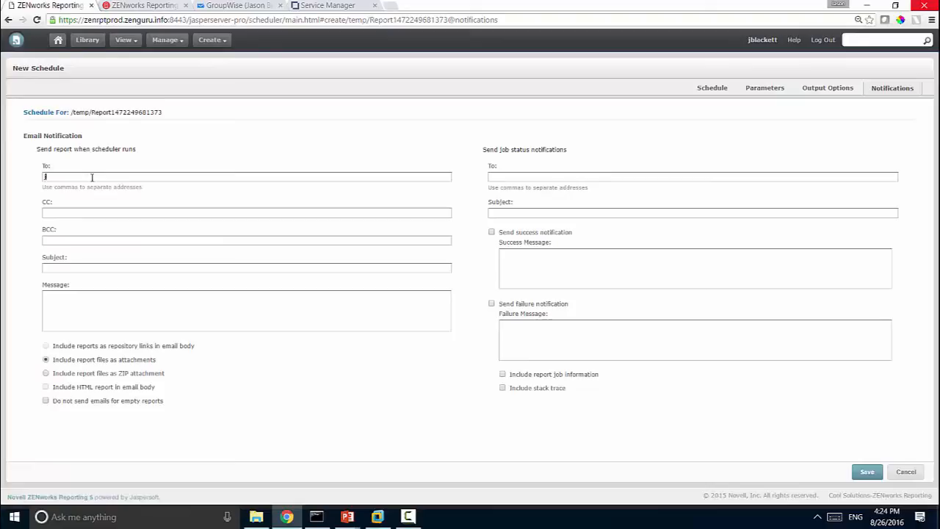
- Enter the subject 'Certificates expiring soon!' and a message warning of SSL certificates expiring within 30 days
left_click(57, 268)
type("Certificates")
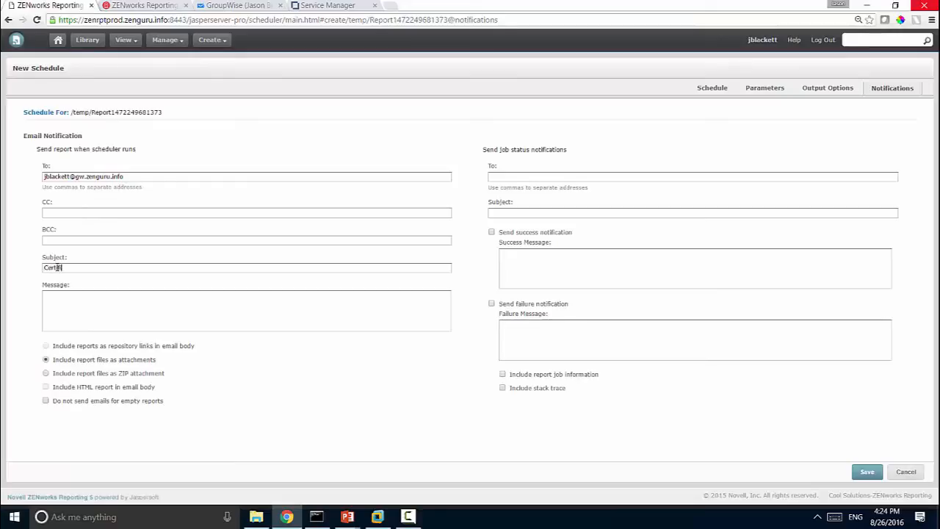
type(" expiri")
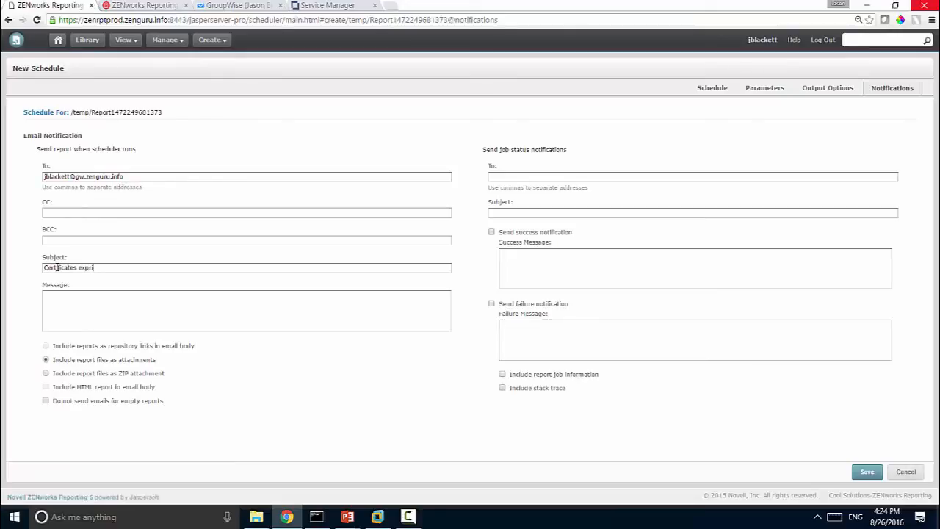
key("BackSpace")
key("BackSpace")
type("iring soonE")
key("BackSpace")
left_click(64, 307)
type("There are SSL certificates that are expi")
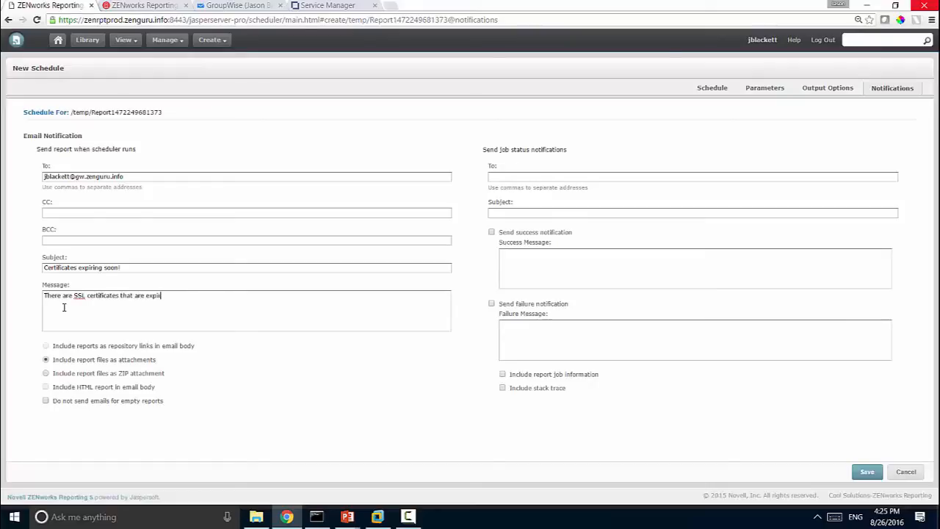
type("ring in the next 30 days. Please rev")
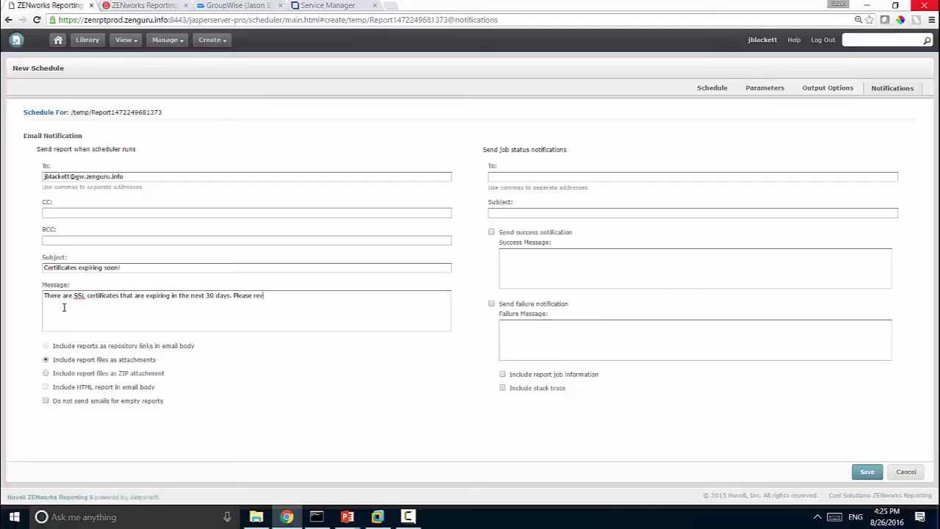
type("eiew and address the ")
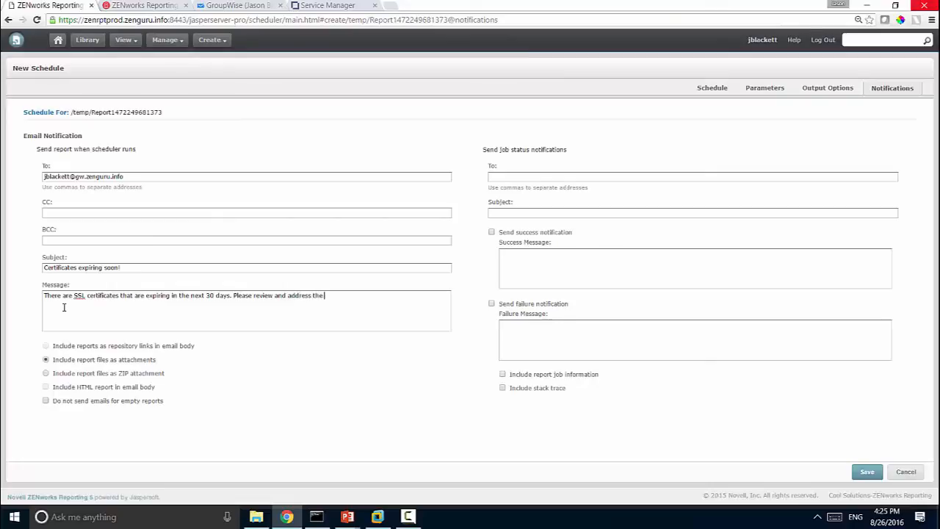
type("issue.")
- Save the schedule as a job named 'Daily Schedule Job'
left_click(865, 474)
left_click(421, 241)
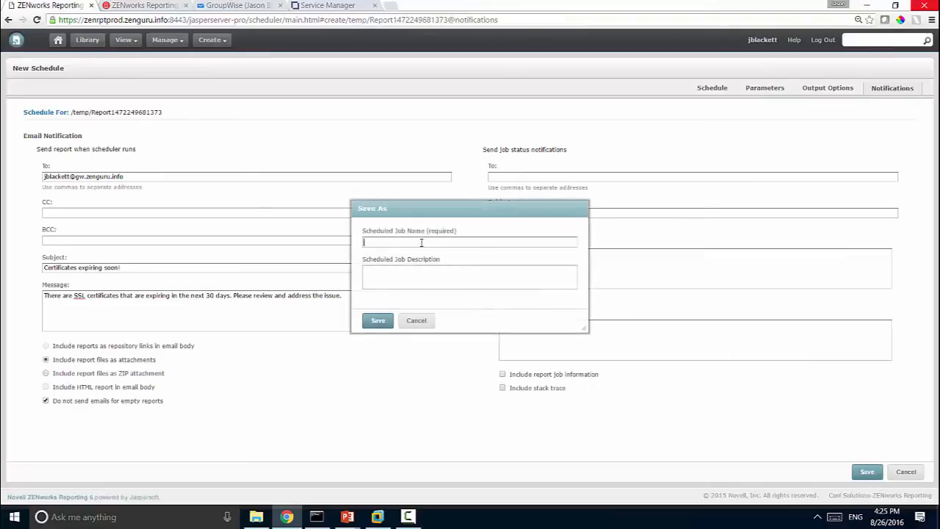
type("D")
key("BackSpace")
type("Daily Schedule Job")
left_click(374, 318)
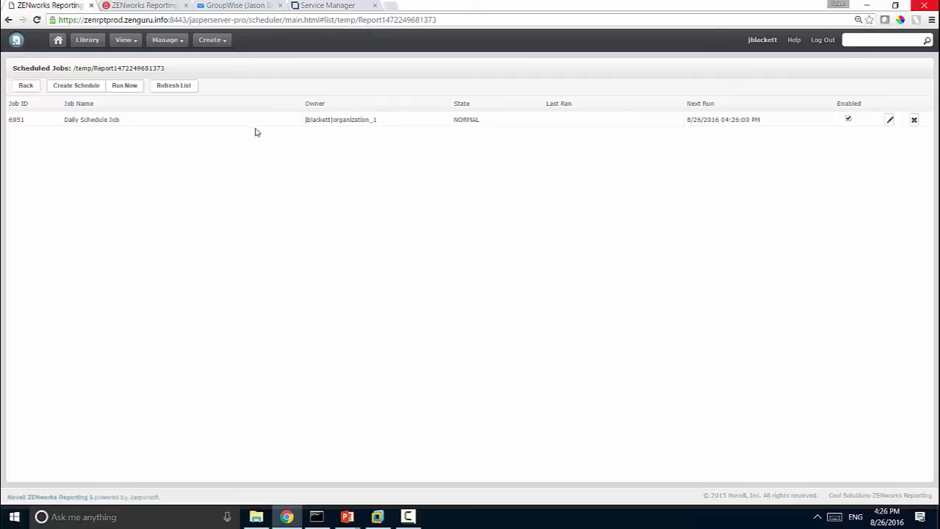
- Refresh the job list until Daily Schedule Job shows its last run at 8/26/2016 04:26 PM
left_click(176, 93)
left_click(174, 93)
left_click(177, 92)
left_click(175, 86)
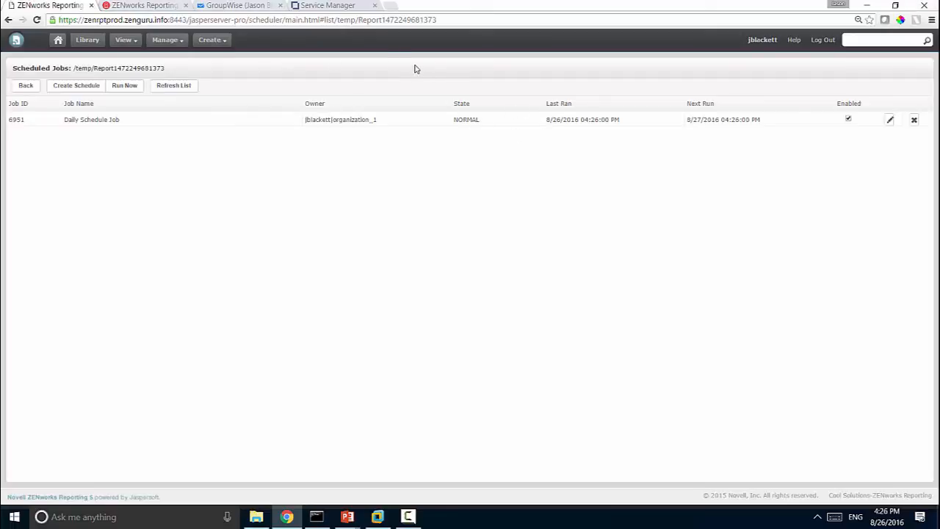
- Log in to GroupWise WebAccess with the user's username and password
left_click(236, 5)
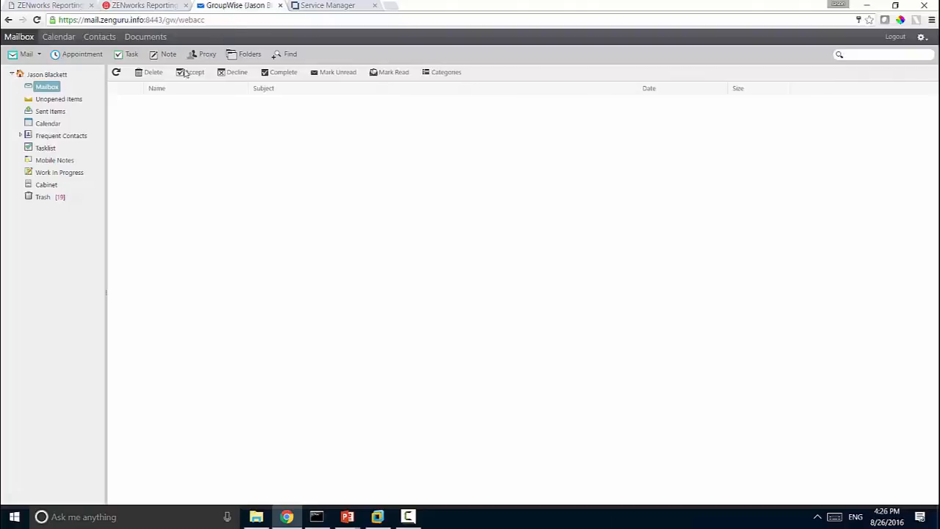
left_click(117, 73)
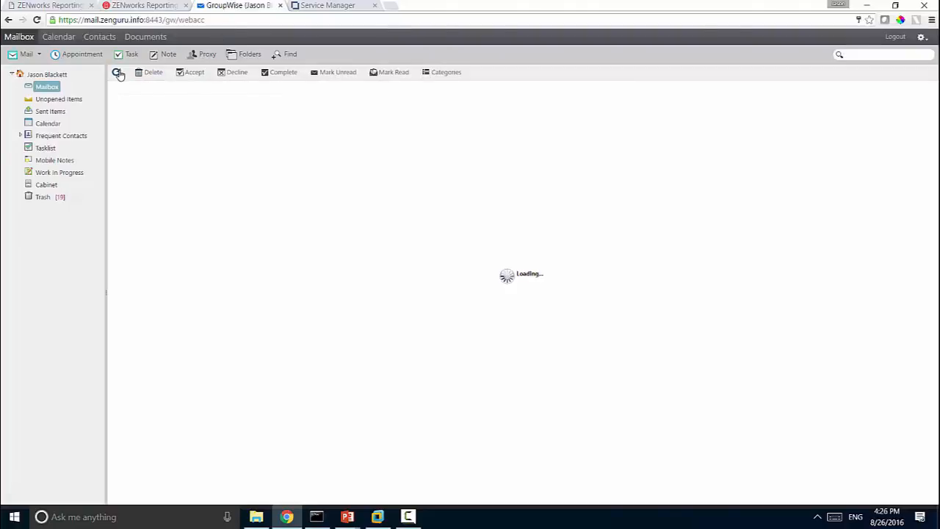
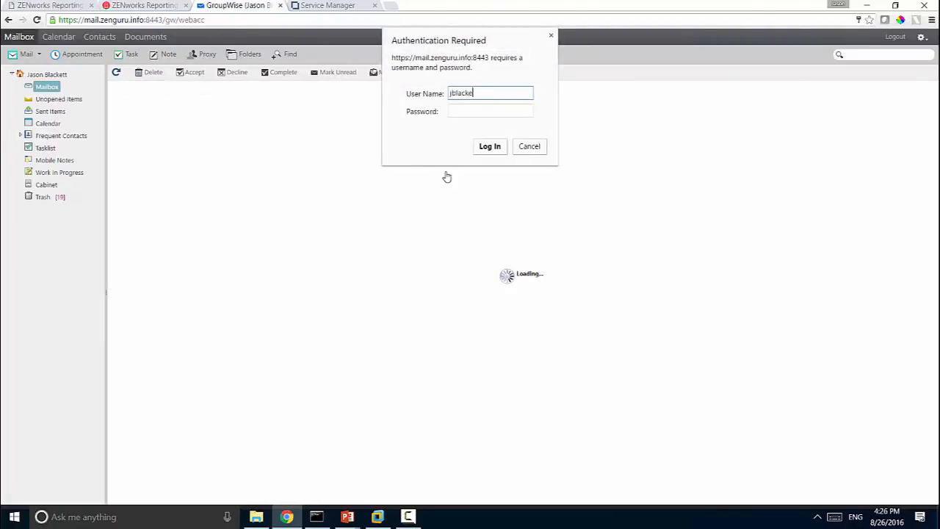
key("Tab")
type("****")
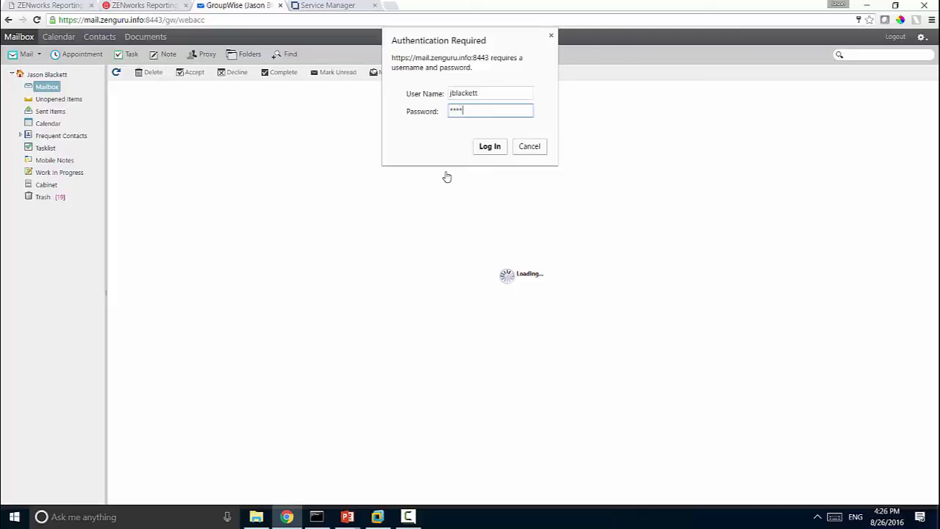
key("BackSpace")
key("BackSpace")
key("BackSpace")
type("************")
left_click(491, 147)
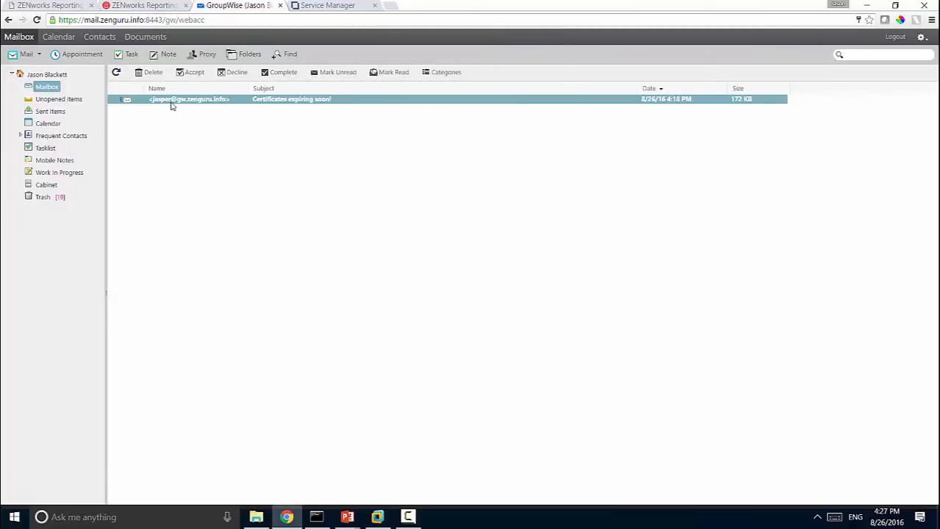
- Open the 'Certificates expiring soon!' email and view its attached PDF report
double_click(221, 100)
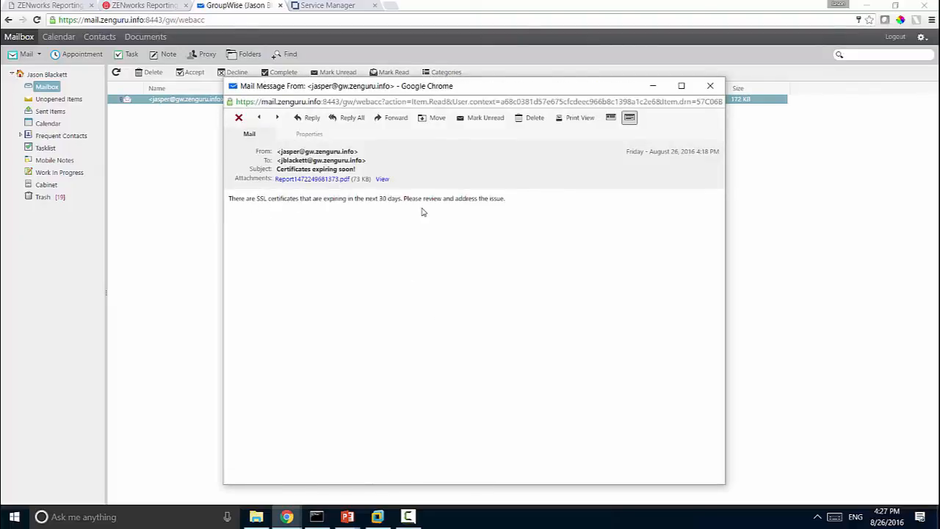
left_click(285, 182)
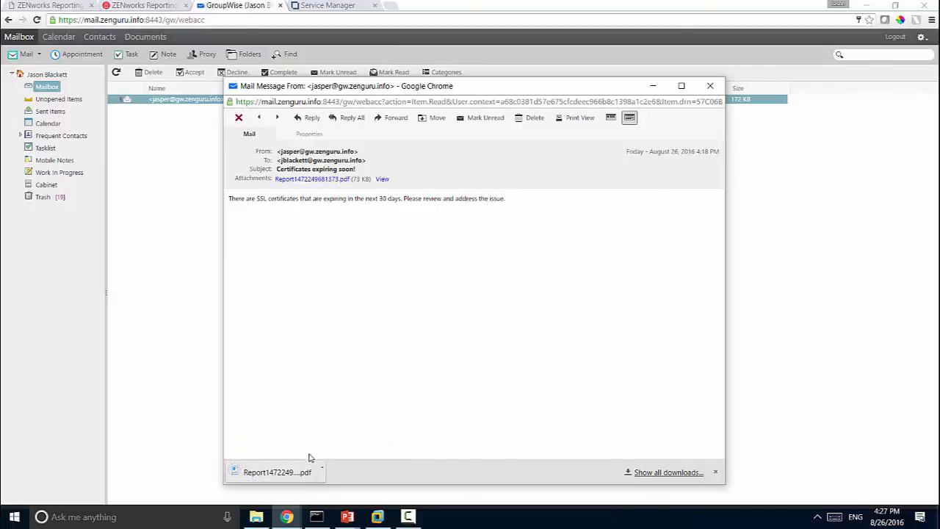
left_click(277, 474)
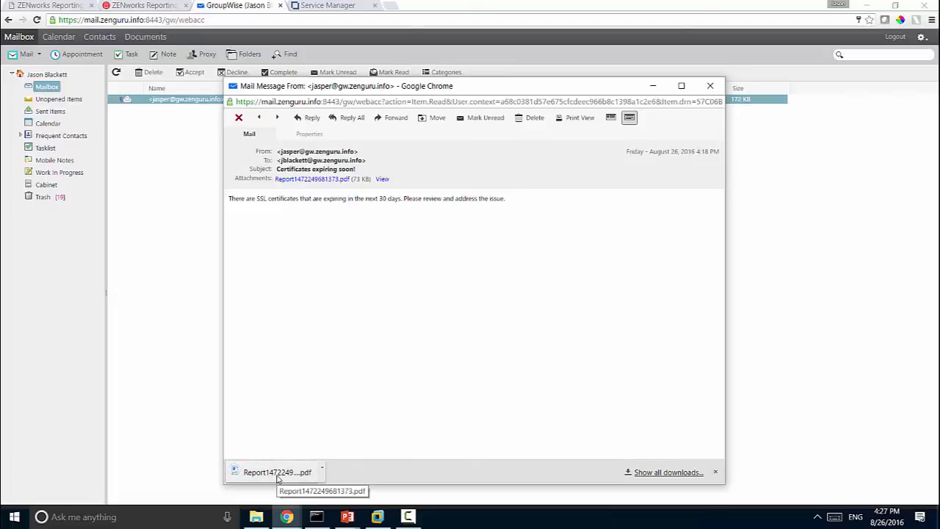